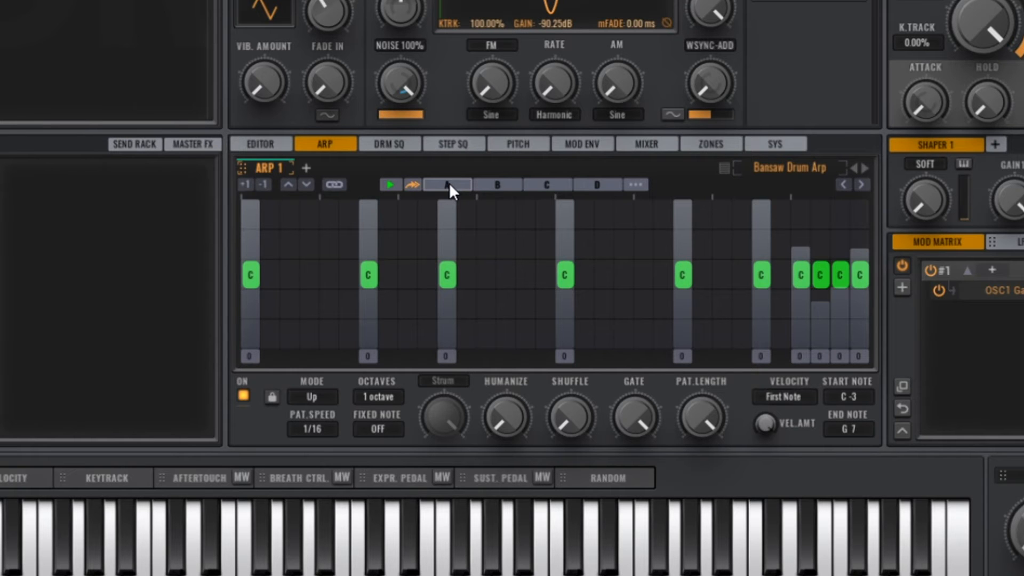
- Look through the arpeggiator's patterns A to D and return to pattern A
left_click(449, 184)
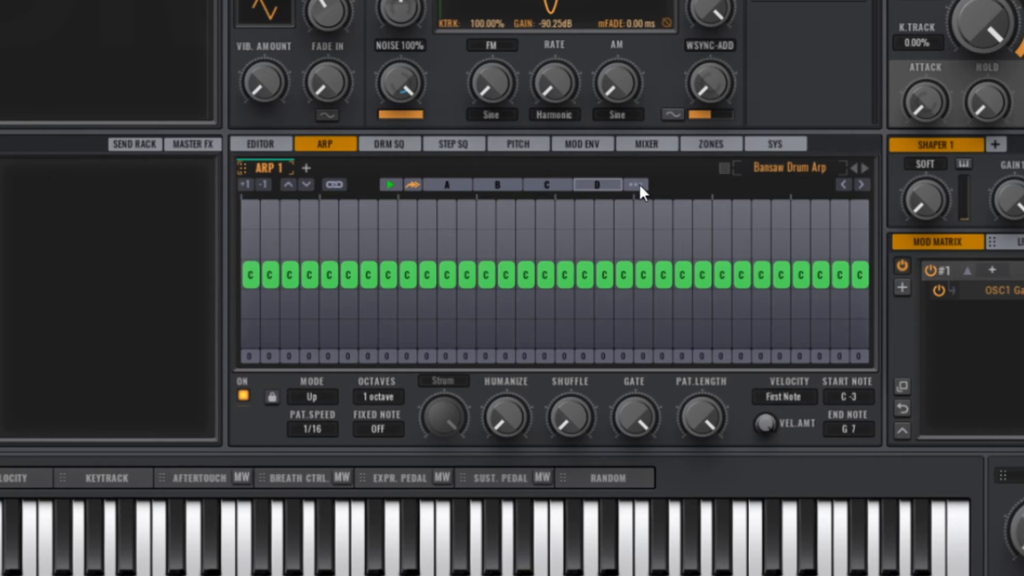
left_click(448, 183)
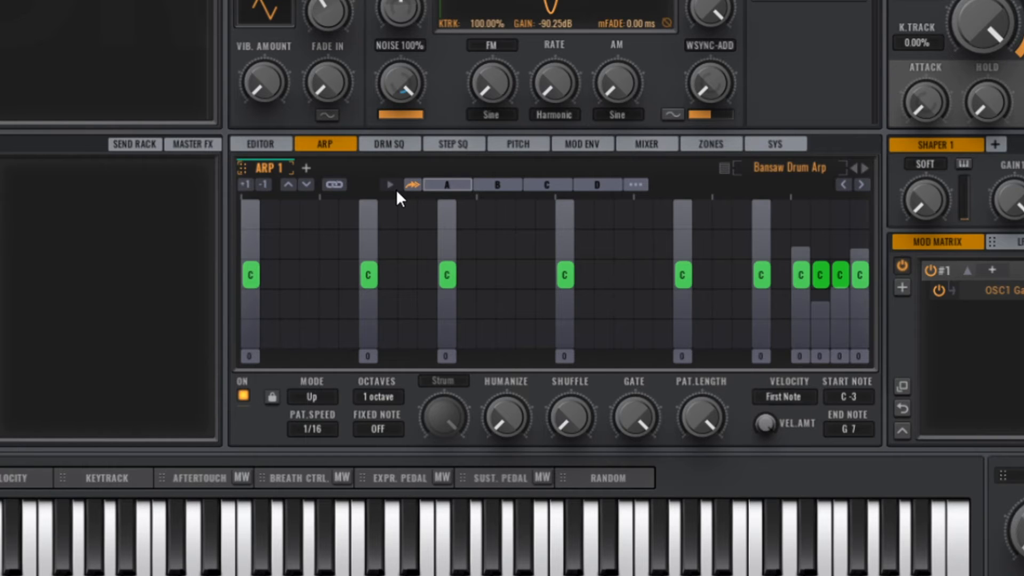
- In the first step sequencer, lower all active steps to zero
left_click(451, 143)
left_click(240, 166)
left_click(267, 220)
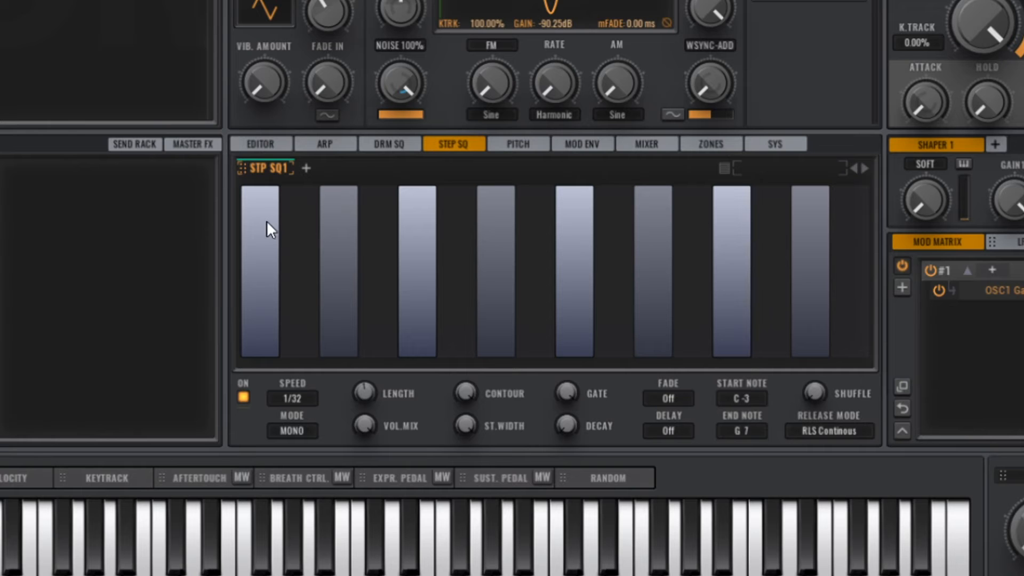
left_click_drag(256, 199, 254, 460)
left_click_drag(337, 212, 339, 454)
left_click_drag(414, 193, 416, 453)
left_click_drag(508, 197, 526, 426)
mouse_move(573, 246)
left_mouse_down()
mouse_move(597, 299)
mouse_move(572, 320)
mouse_move(573, 454)
left_mouse_up()
left_click_drag(639, 299, 654, 451)
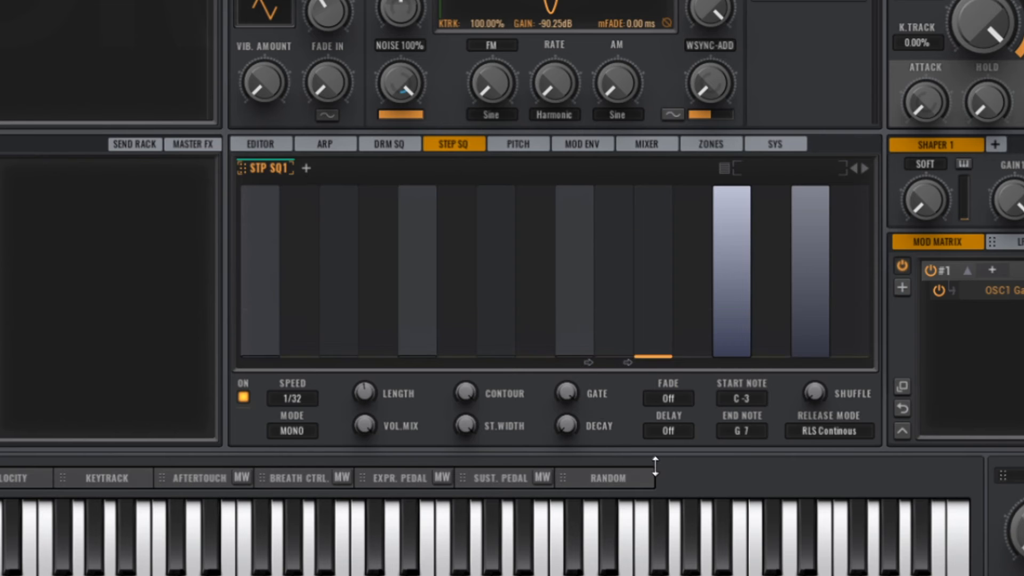
left_click_drag(728, 213, 733, 453)
left_click_drag(810, 240, 799, 466)
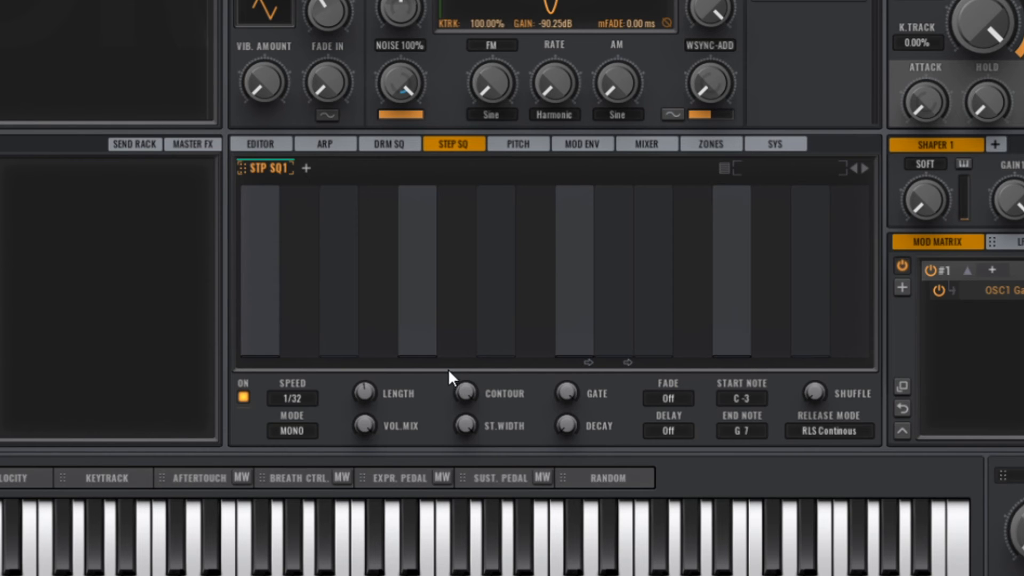
- Set step sequencer 1's speed to 1/1 and raise steps 5 to 8 to about 30%
left_click(296, 398)
left_click(296, 354)
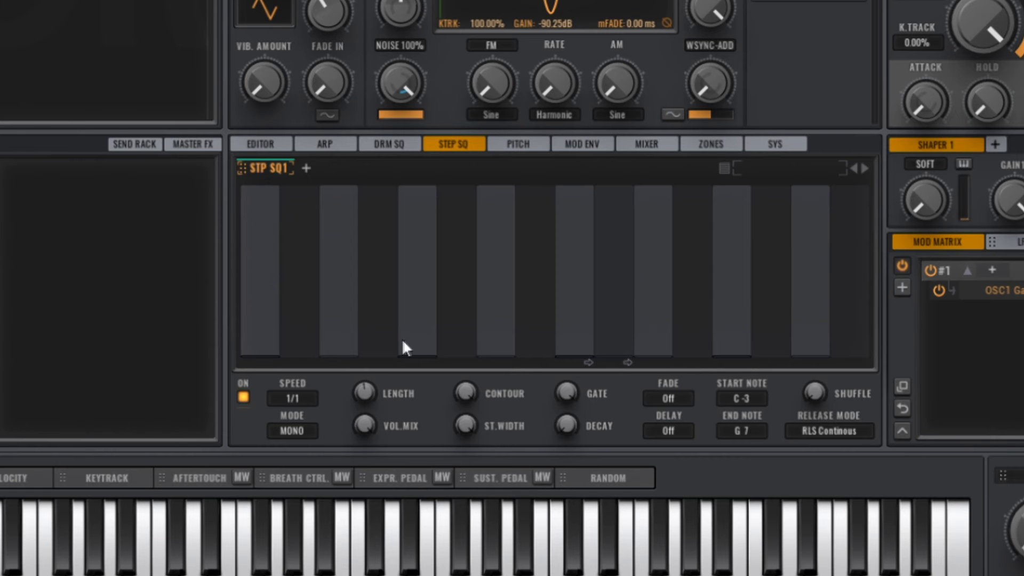
left_click_drag(417, 347, 464, 307)
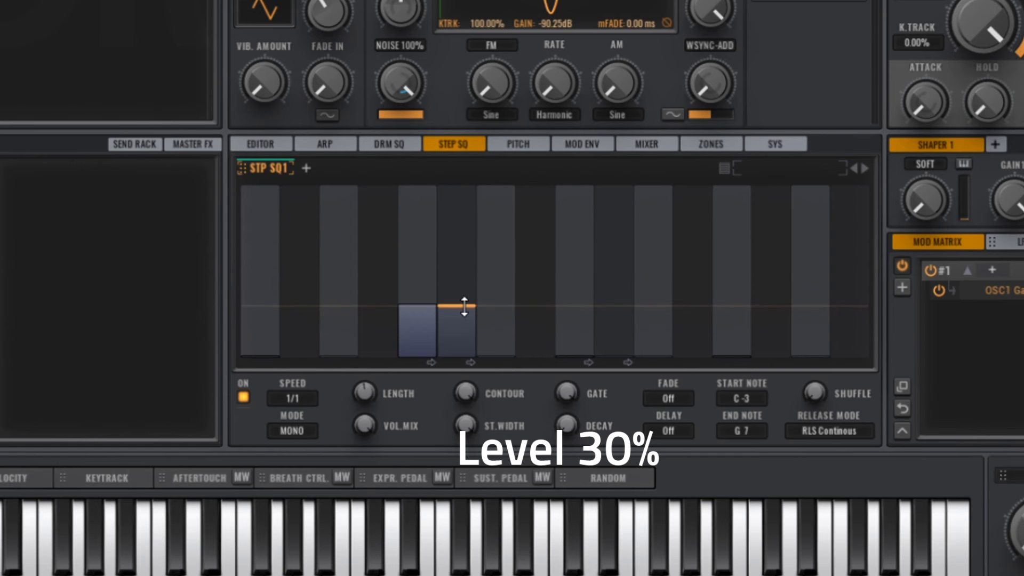
left_click_drag(498, 347, 534, 304)
- Raise steps 9 to 12 of step sequencer 1 to about 56%
left_click_drag(577, 345, 589, 263)
left_click_drag(622, 344, 619, 265)
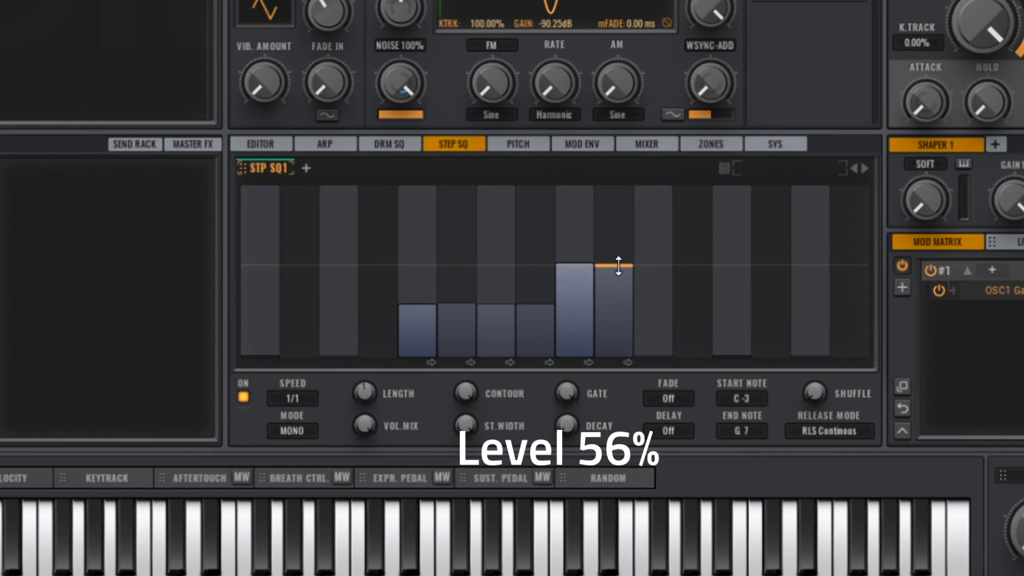
left_click_drag(619, 265, 618, 266)
left_click_drag(649, 336, 653, 263)
left_click_drag(699, 344, 681, 265)
- Raise steps 13 to 16 of step sequencer 1 to 100%
left_click_drag(734, 328, 739, 187)
left_click_drag(773, 320, 772, 187)
left_click_drag(807, 341, 816, 184)
left_click_drag(861, 331, 852, 149)
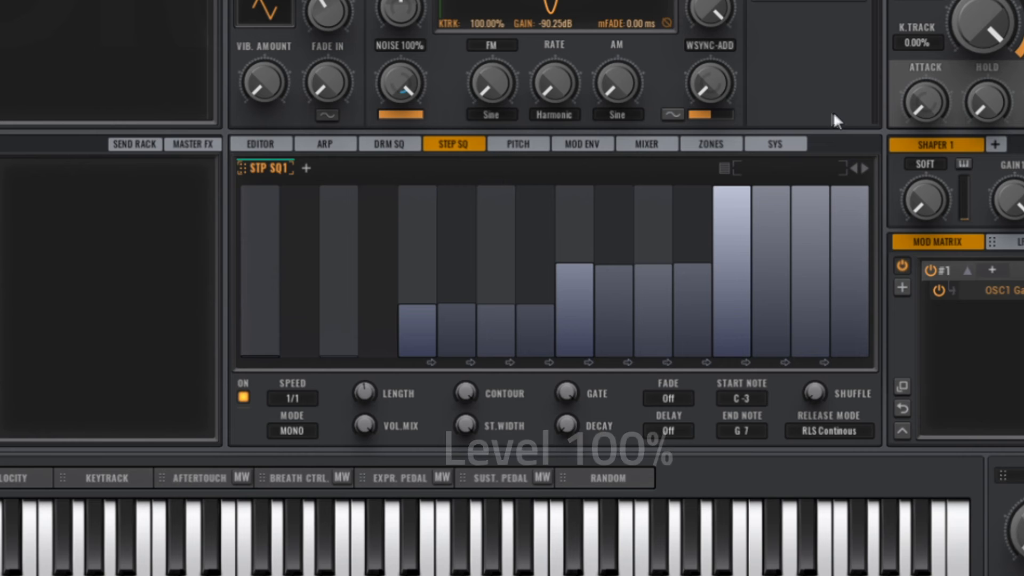
- Assign step sequencer 1 to the ARP1 Pattern Index with a modulation amount of 100
mouse_move(242, 169)
left_mouse_down()
mouse_move(322, 156)
mouse_move(331, 146)
mouse_move(437, 190)
mouse_move(450, 184)
mouse_move(260, 177)
left_mouse_up()
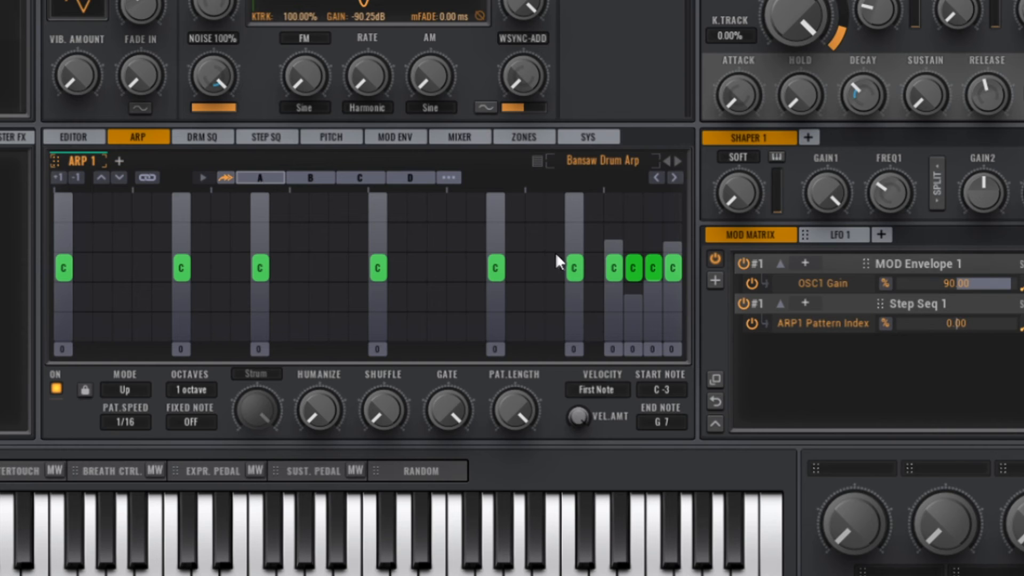
left_click_drag(973, 326, 988, 331)
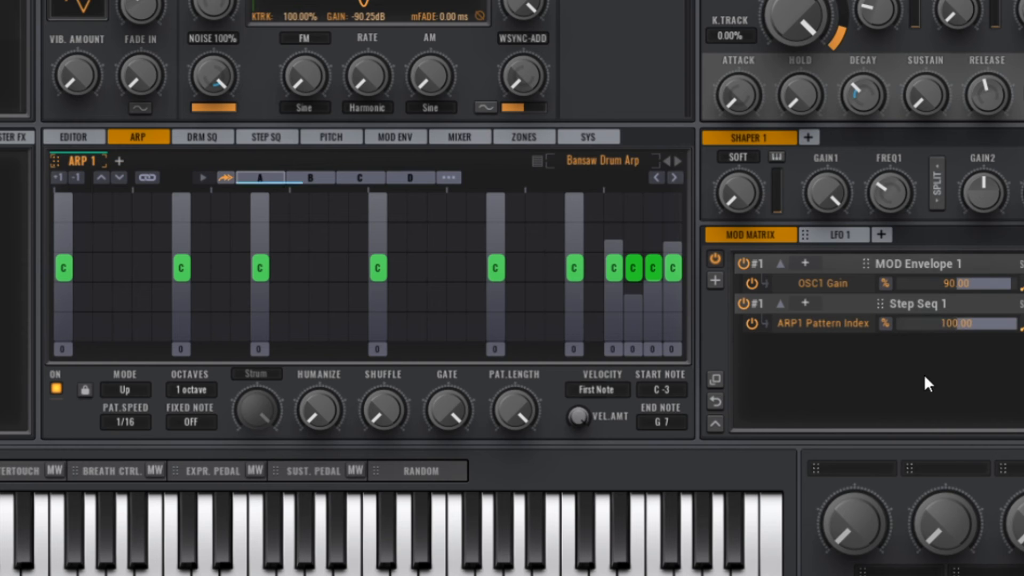
- Add a second step sequencer and set its speed to 1/1
left_click(284, 139)
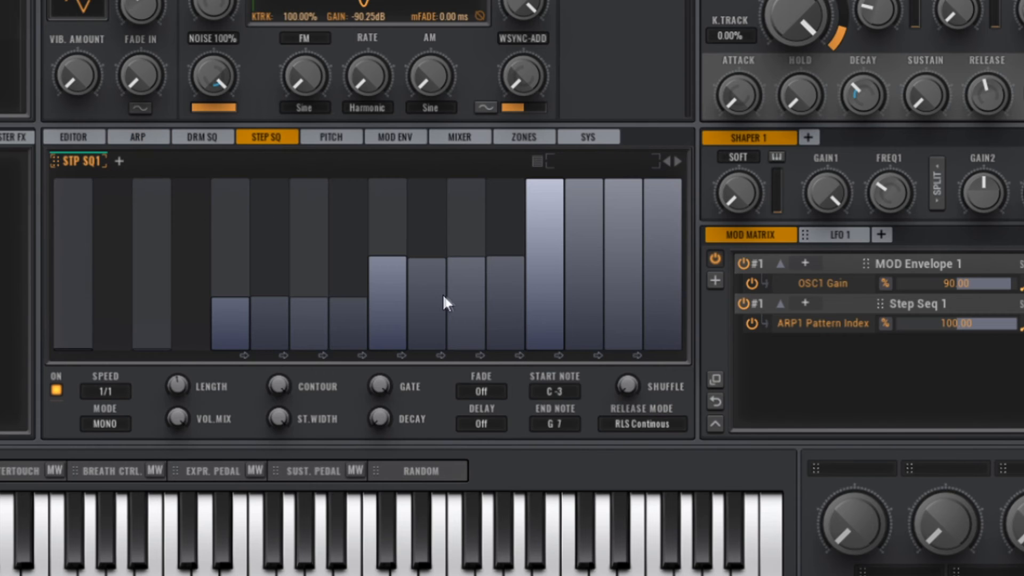
left_click(119, 160)
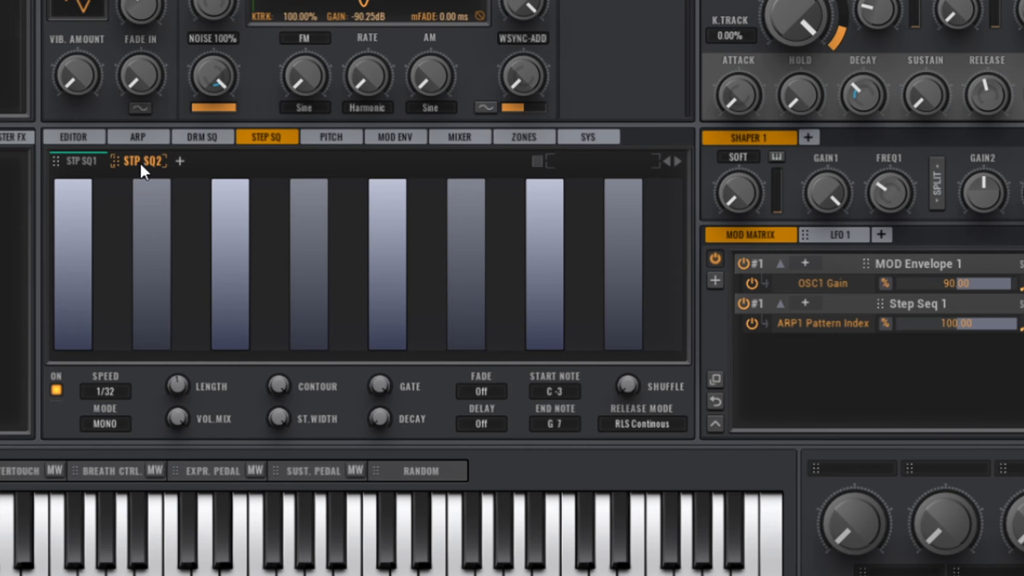
left_click(116, 387)
left_click(122, 338)
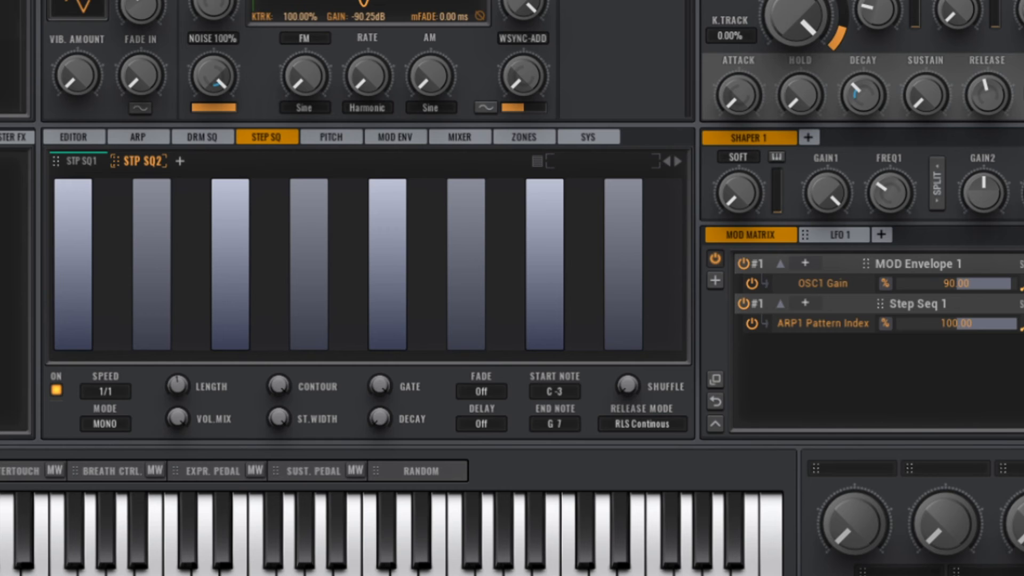
- Lower all active steps of step sequencer 2 to zero and raise only its last two, with step 16 higher than step 15
left_click_drag(74, 200, 84, 392)
left_click_drag(165, 212, 157, 393)
left_click_drag(240, 219, 231, 445)
left_click_drag(310, 203, 305, 368)
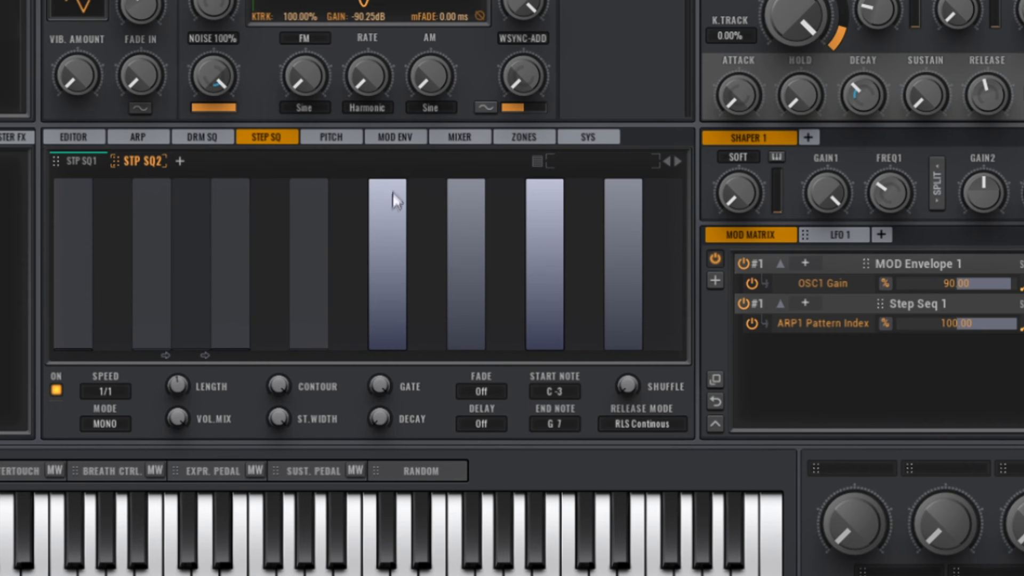
left_click_drag(382, 237, 376, 362)
left_click_drag(475, 208, 470, 360)
left_click_drag(545, 203, 546, 363)
mouse_move(621, 200)
left_mouse_down()
mouse_move(623, 299)
mouse_move(645, 373)
left_mouse_up()
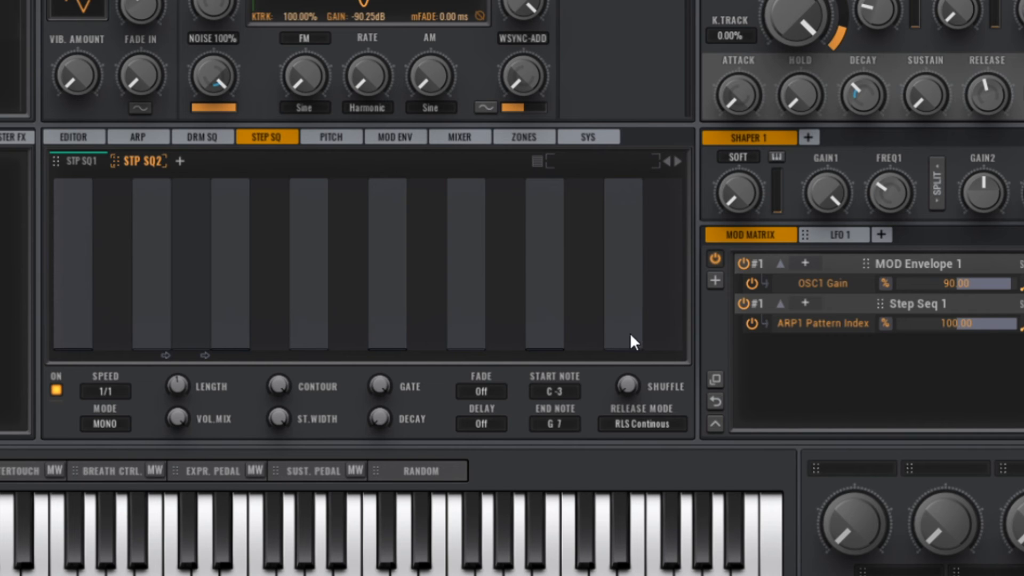
left_click_drag(625, 340, 670, 297)
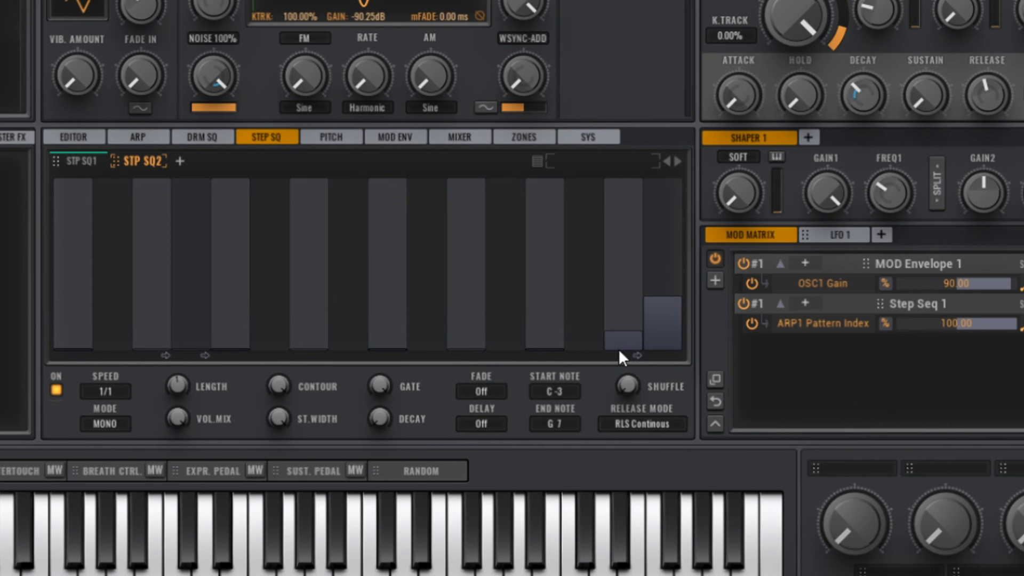
- Assign step sequencer 2 to the ARP1 Speed with a modulation amount of -100
left_click_drag(116, 159, 133, 422)
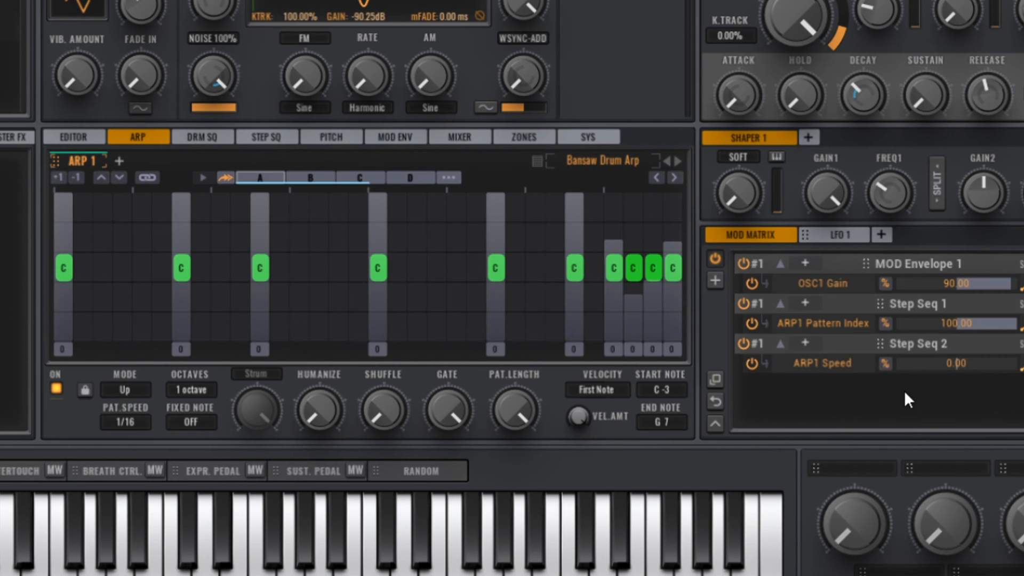
left_click_drag(928, 364, 823, 369)
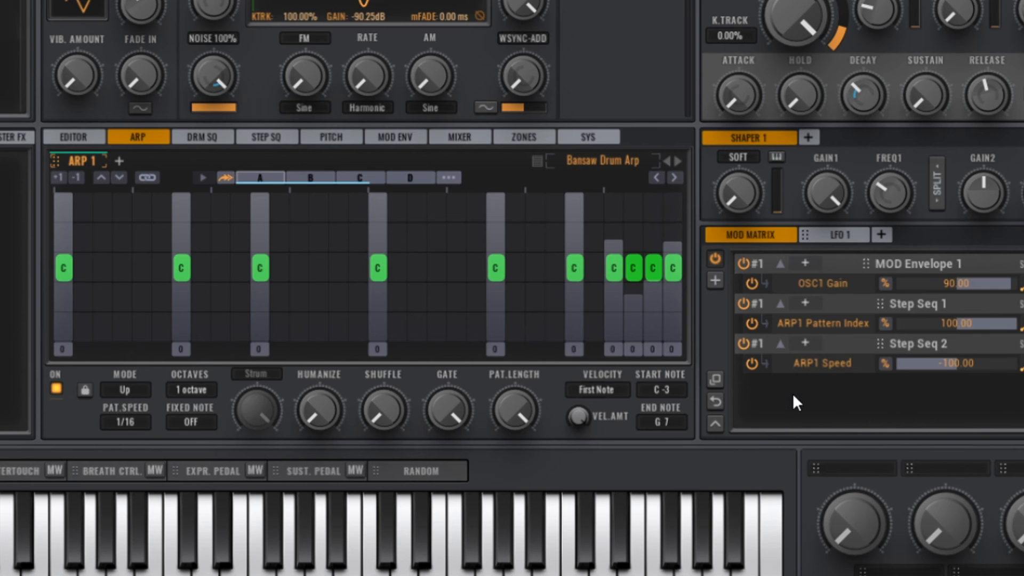